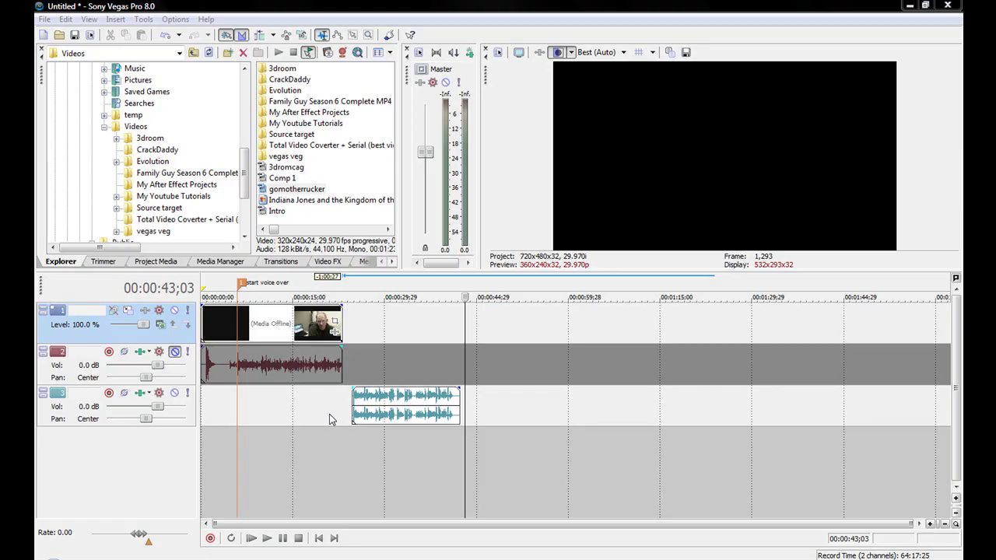
# Select the track 1 video event together with its linked audio event on track 2.
pyautogui.click(254, 330)
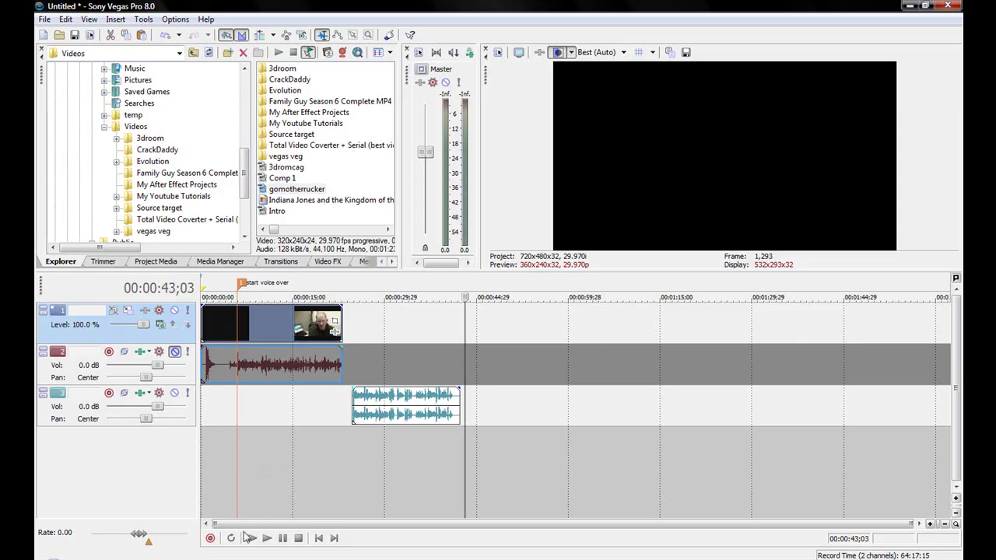
# Unmute track 2, play the project from the start to hear it, then select its audio clip.
pyautogui.click(174, 353)
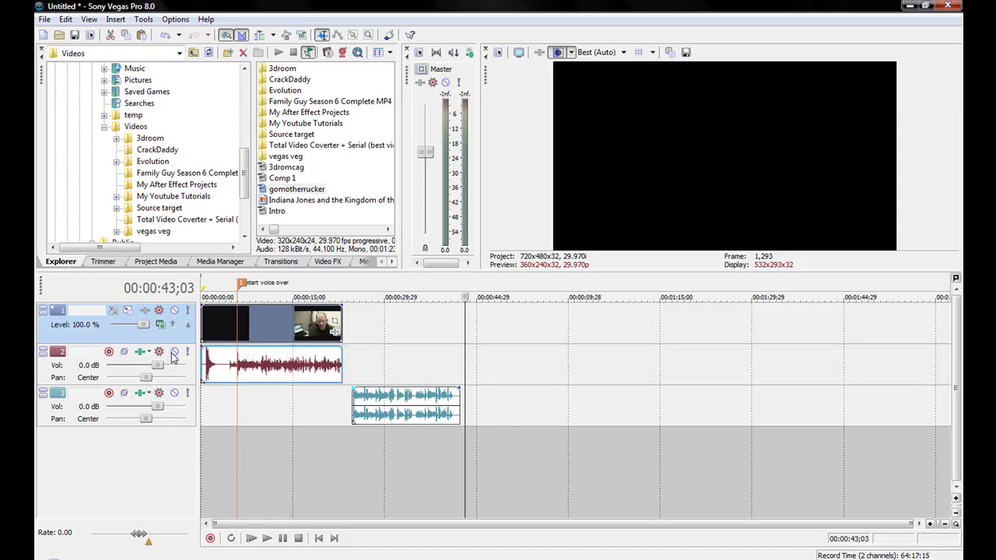
pyautogui.click(250, 540)
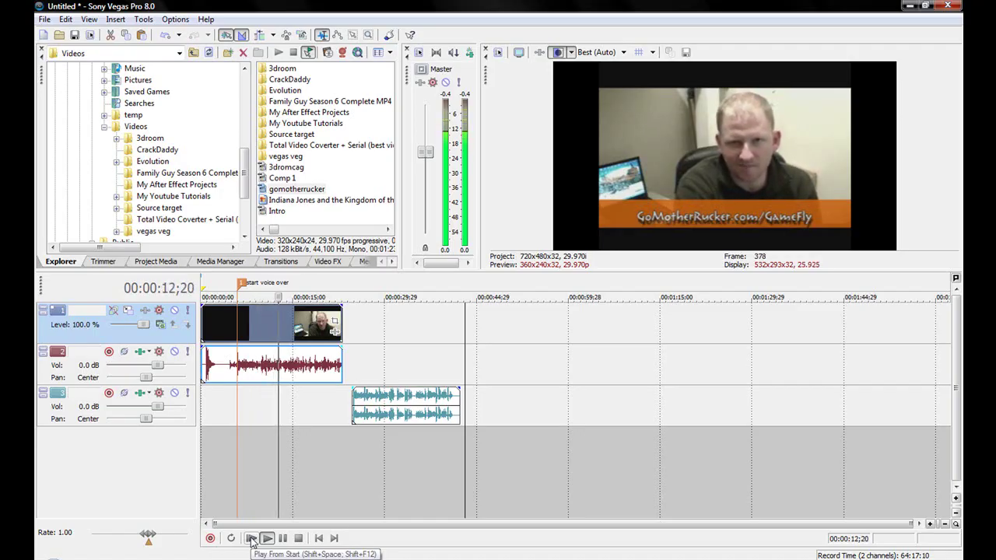
pyautogui.click(298, 541)
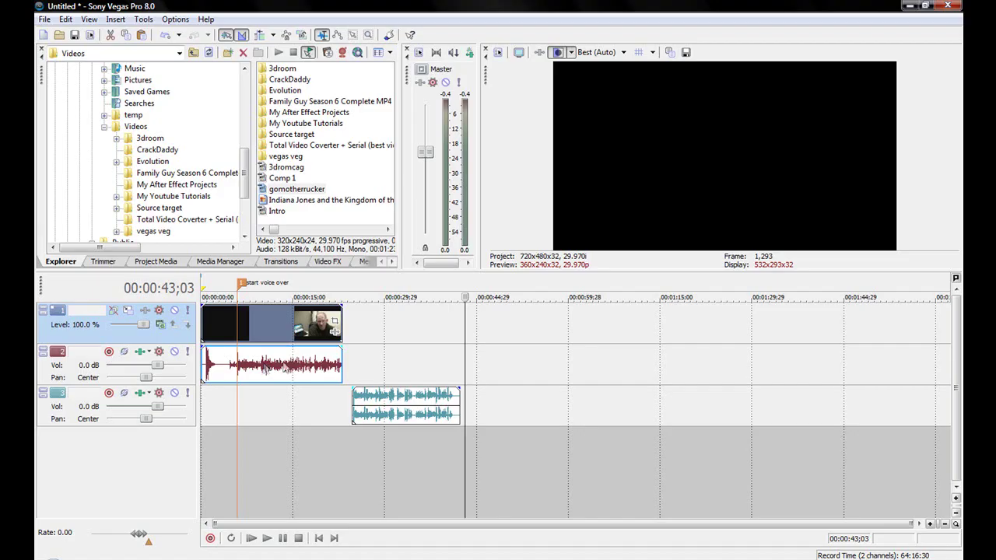
pyautogui.click(233, 371)
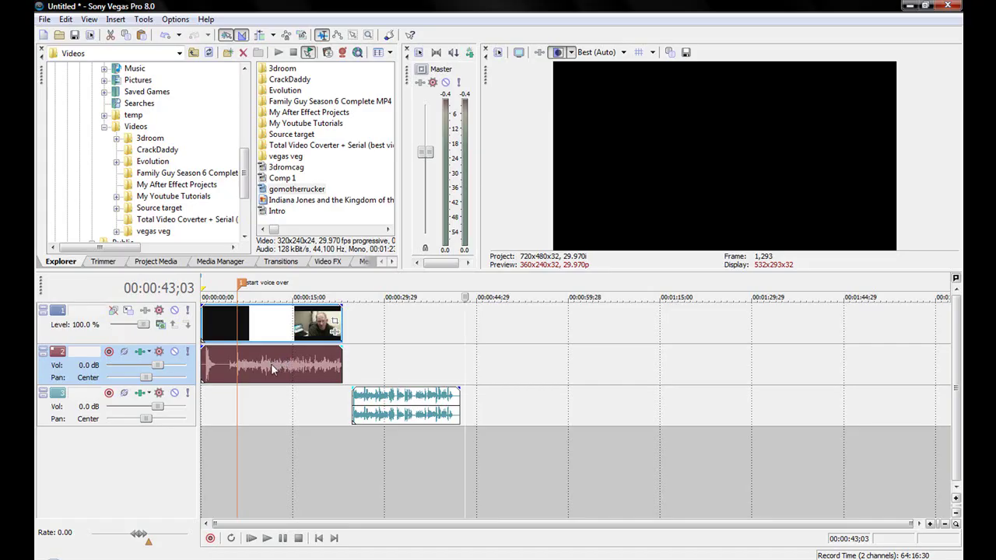
# Ungroup the track 2 audio clip from the video with Group > Remove From.
pyautogui.moveTo(271, 365); pyautogui.dragTo(242, 374)
pyautogui.click(271, 362)
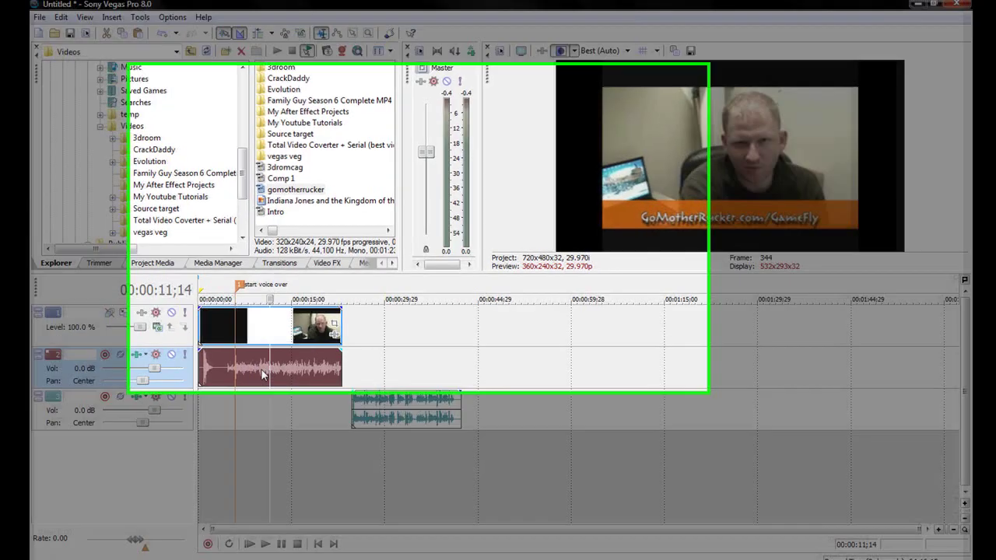
pyautogui.rightClick(262, 370)
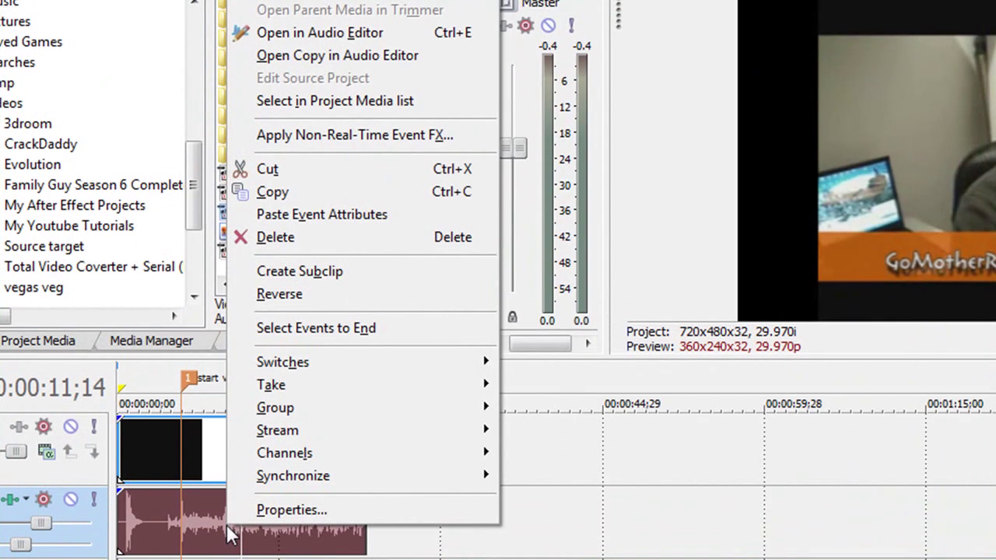
pyautogui.moveTo(325, 414)
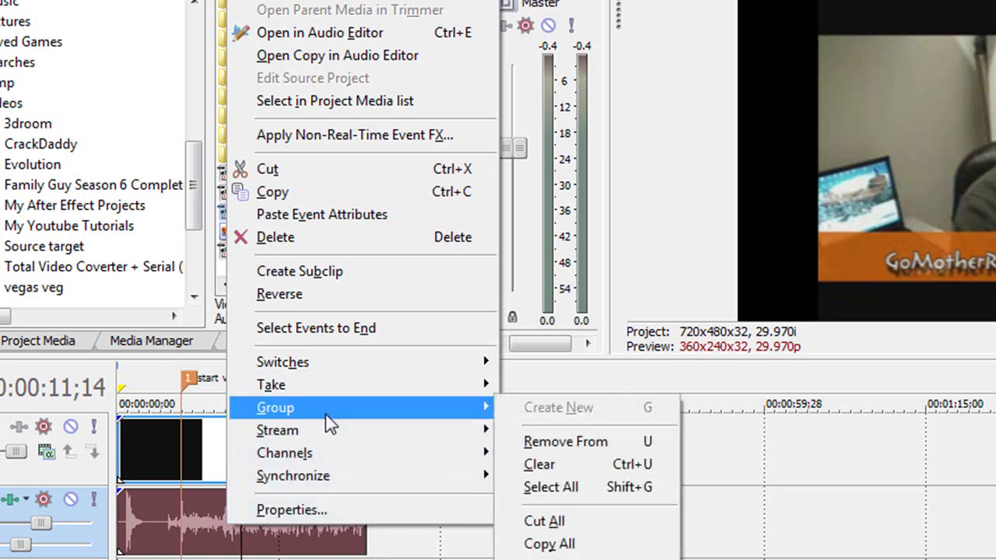
pyautogui.click(543, 437)
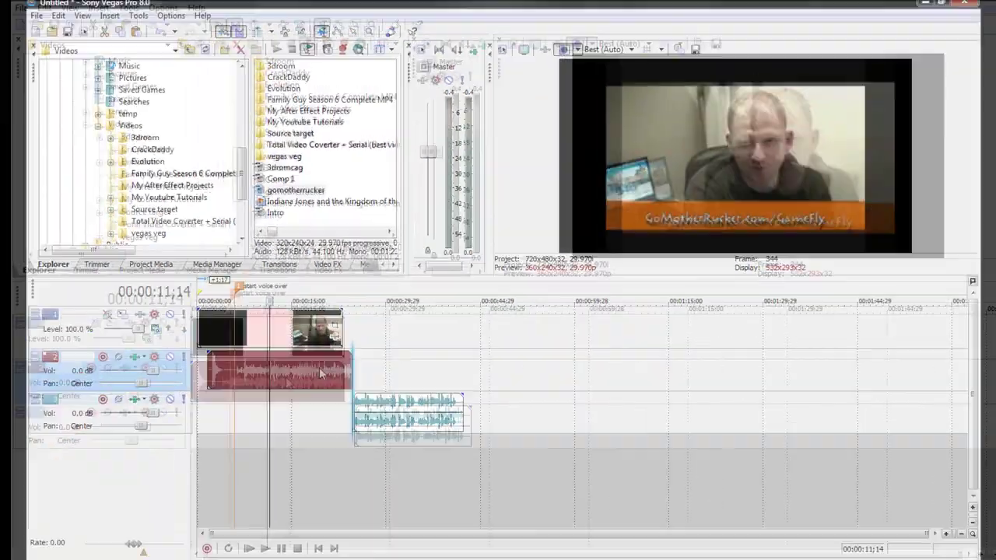
# Drag the audio clip on its own to confirm it now moves independently.
pyautogui.moveTo(289, 547)
pyautogui.mouseDown()
pyautogui.moveTo(350, 547)
pyautogui.moveTo(289, 547)
pyautogui.mouseUp()
pyautogui.moveTo(298, 378); pyautogui.dragTo(251, 360)
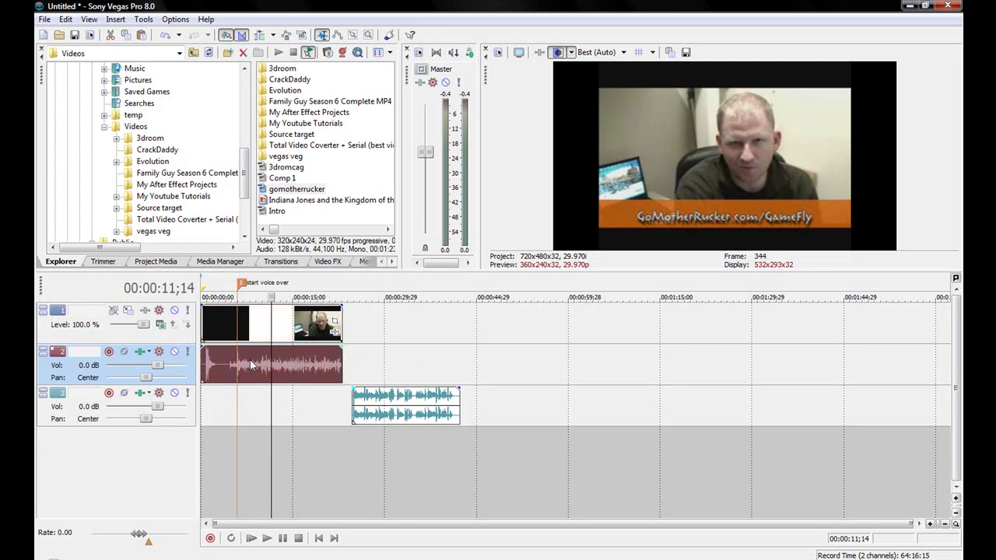
pyautogui.rightClick(251, 360)
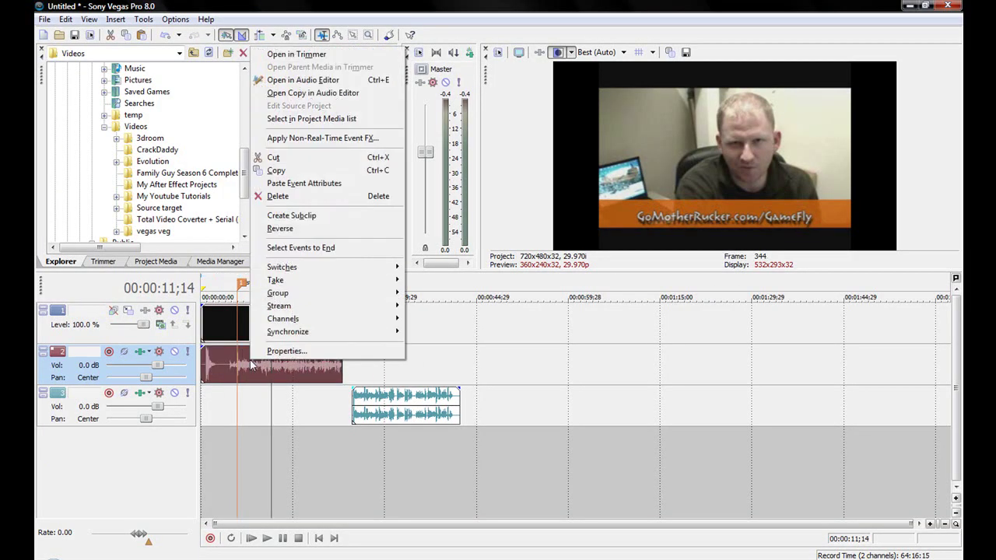
# Delete the track 2 audio clip and snap the voiceover clip to the 'start voice over' marker.
pyautogui.click(341, 195)
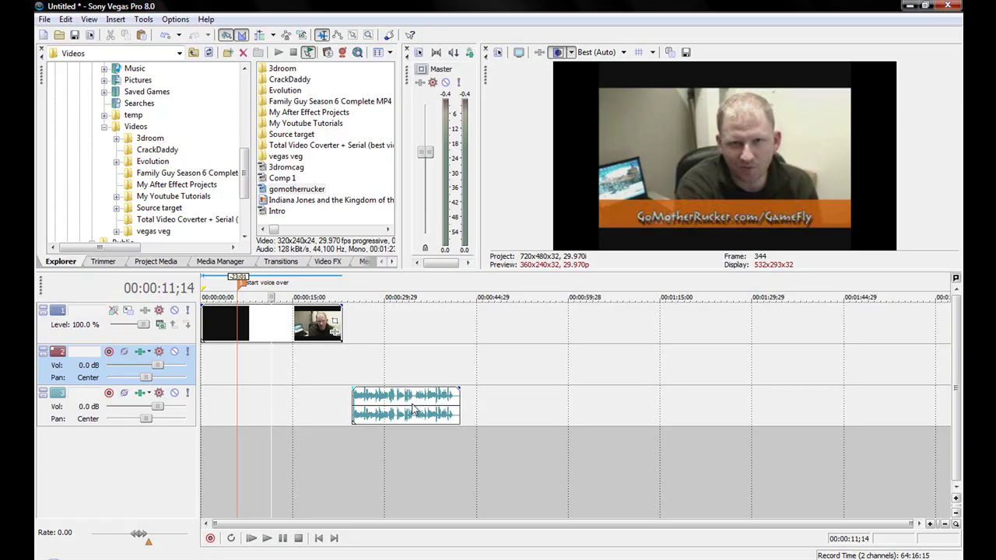
pyautogui.moveTo(415, 411); pyautogui.dragTo(298, 408)
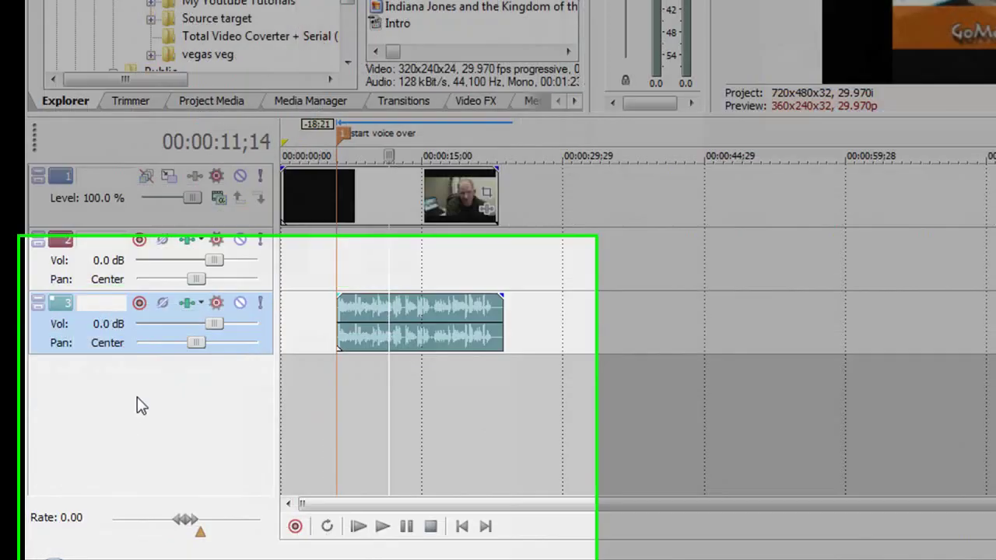
# Insert a fourth audio track, arm it for recording, and record a short take.
pyautogui.rightClick(108, 451)
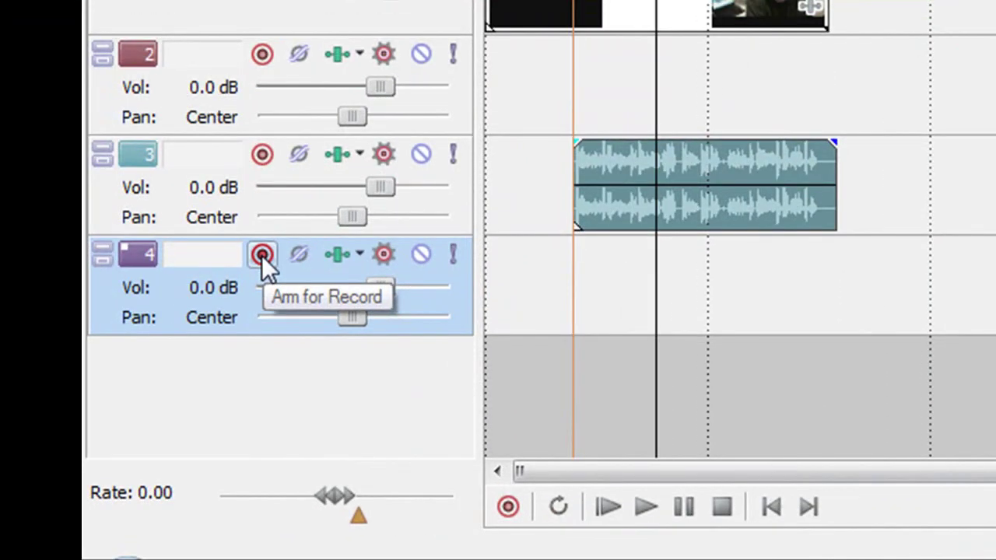
pyautogui.click(261, 255)
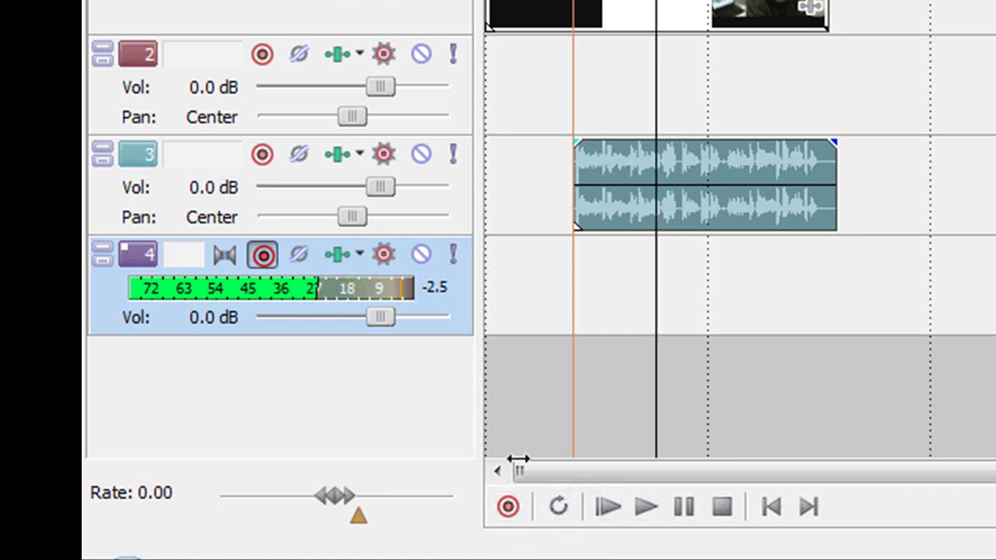
pyautogui.click(510, 501)
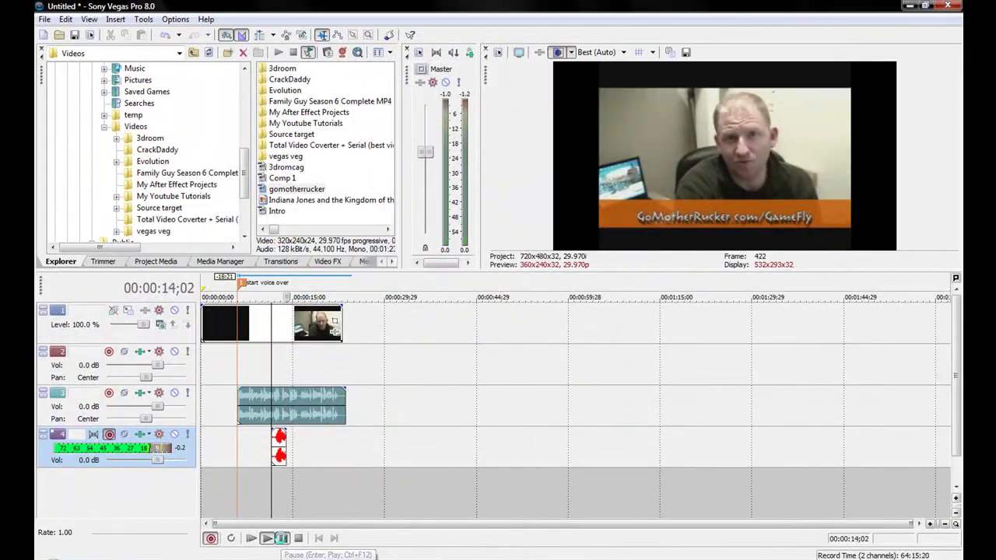
pyautogui.click(281, 538)
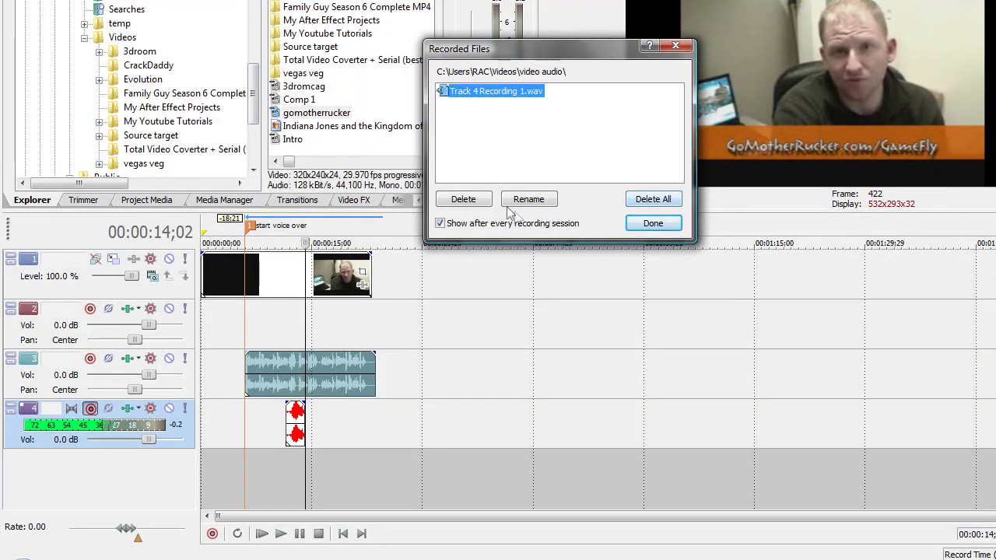
# Delete the recorded file 'Track 4 Recording 1.wav' and close the Recorded Files dialog.
pyautogui.click(478, 203)
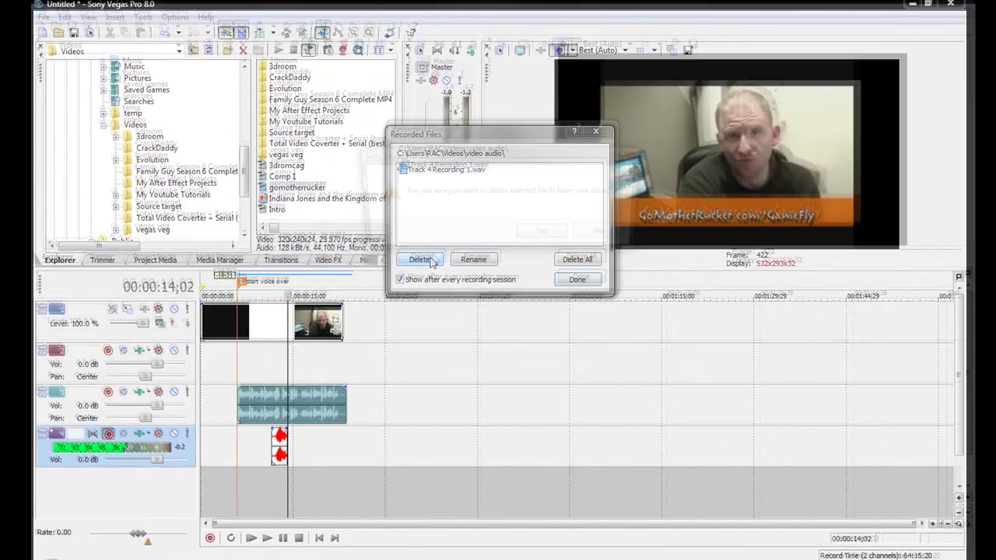
pyautogui.click(542, 238)
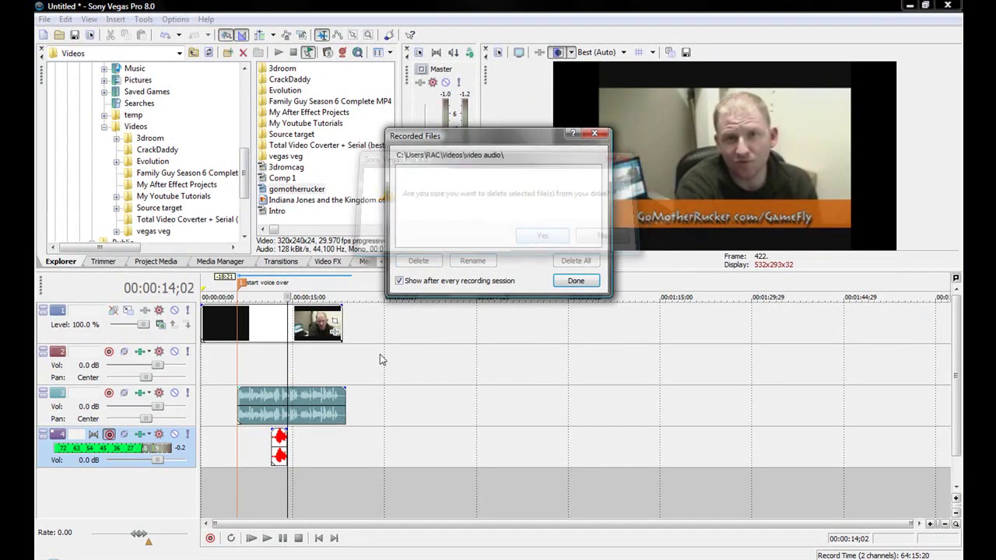
pyautogui.click(576, 282)
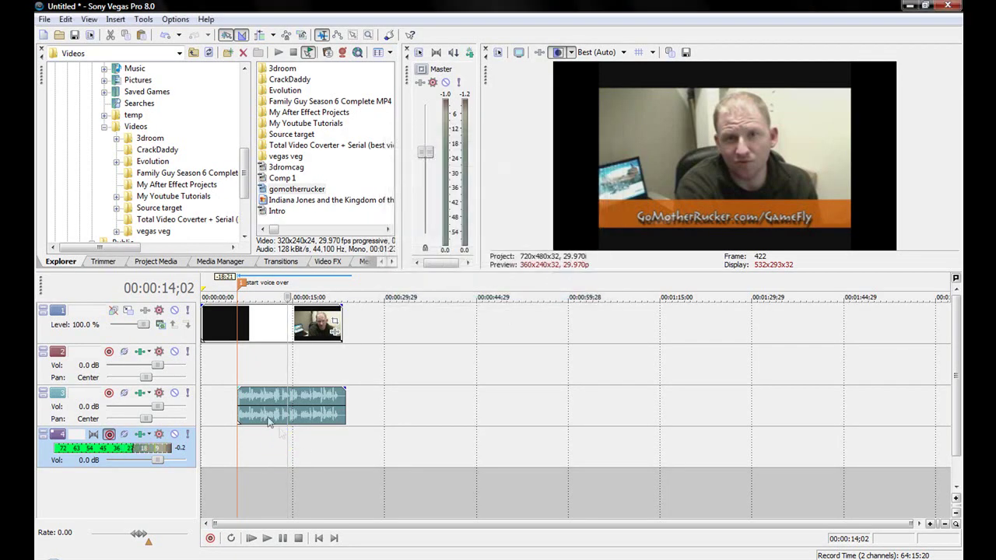
# Move the track 3 voiceover clip later to about 41 seconds and return the playhead to the start.
pyautogui.moveTo(311, 405); pyautogui.dragTo(342, 405)
pyautogui.moveTo(449, 391); pyautogui.dragTo(451, 392)
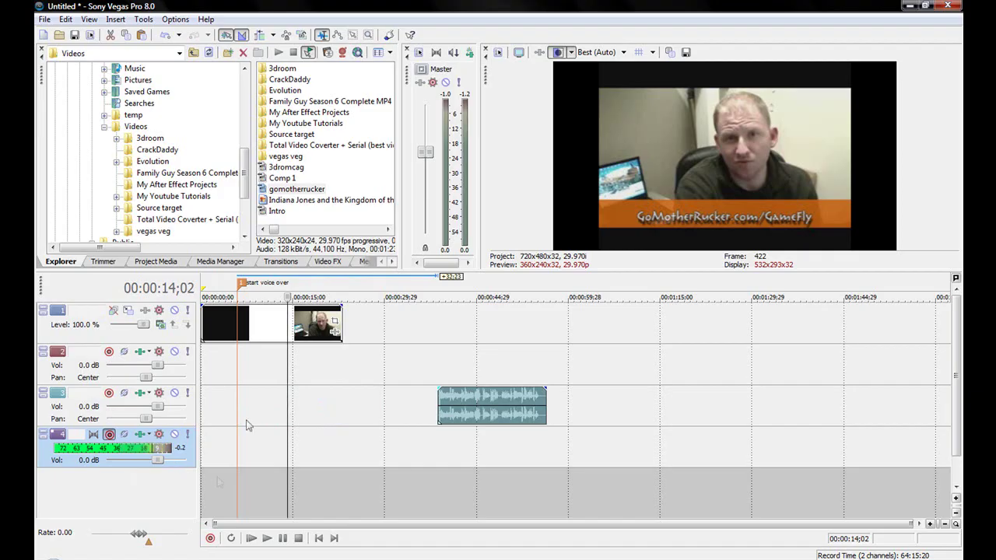
pyautogui.click(203, 453)
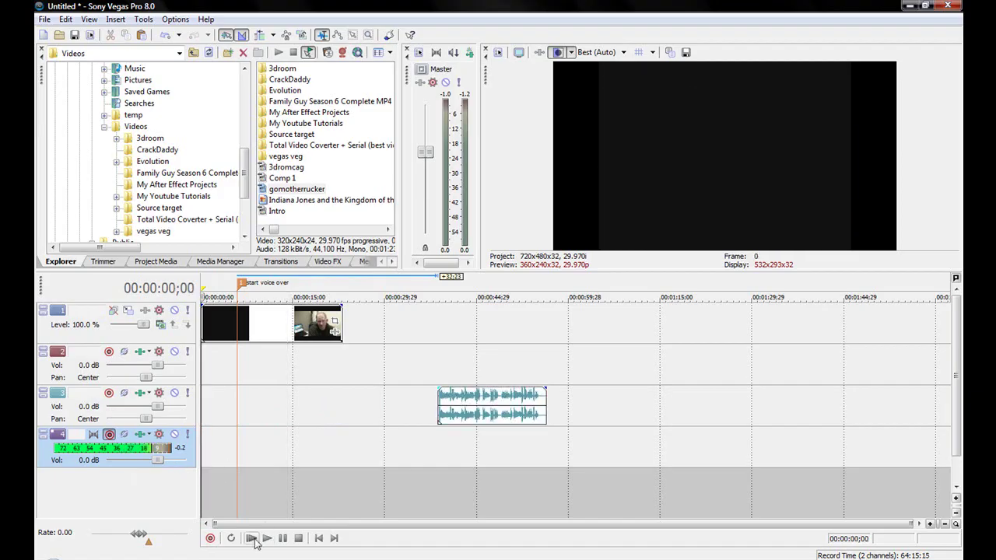
# Record a new voice take on track 4 and keep it as 'Record Take 1'.
pyautogui.click(210, 539)
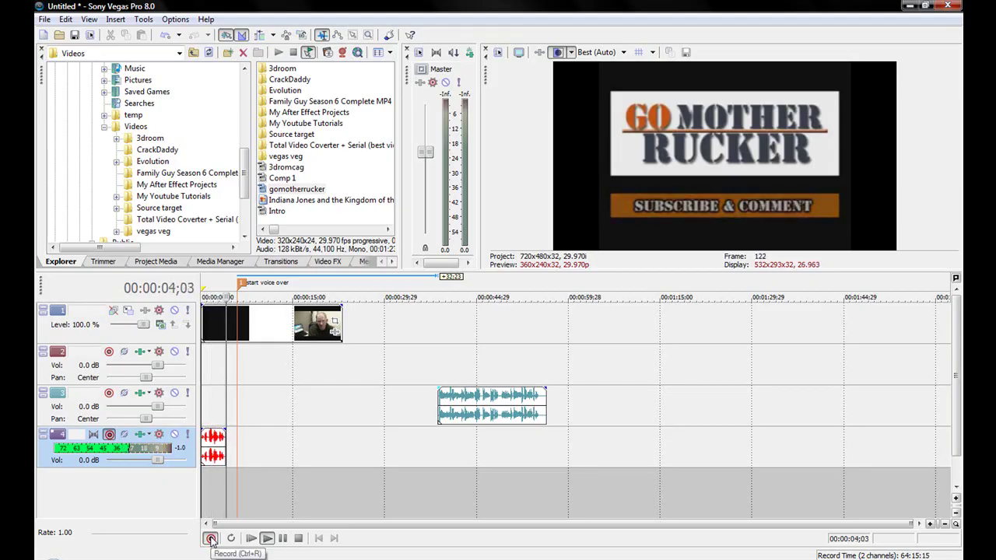
pyautogui.click(298, 540)
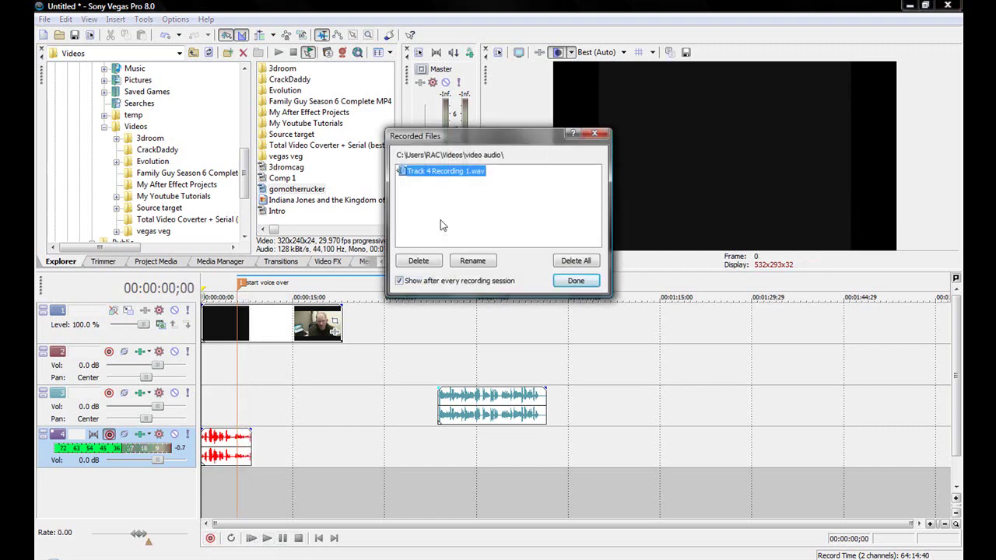
pyautogui.click(576, 281)
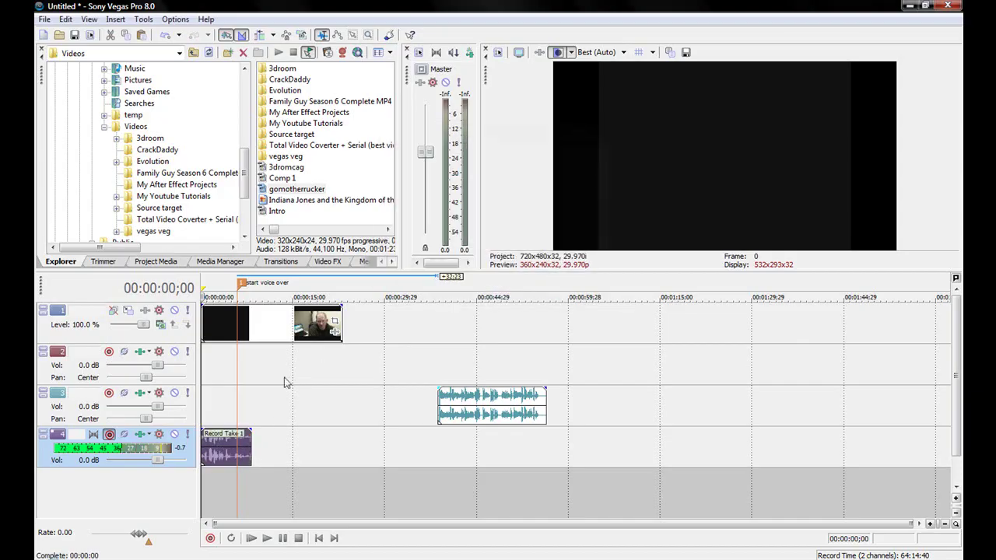
# Play the project from the beginning to review Record Take 1.
pyautogui.click(249, 540)
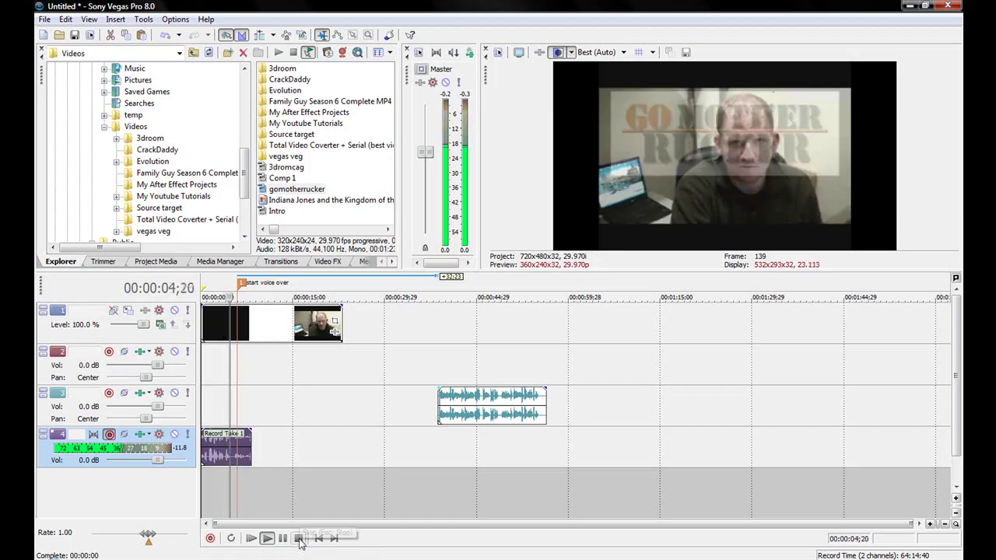
pyautogui.click(299, 539)
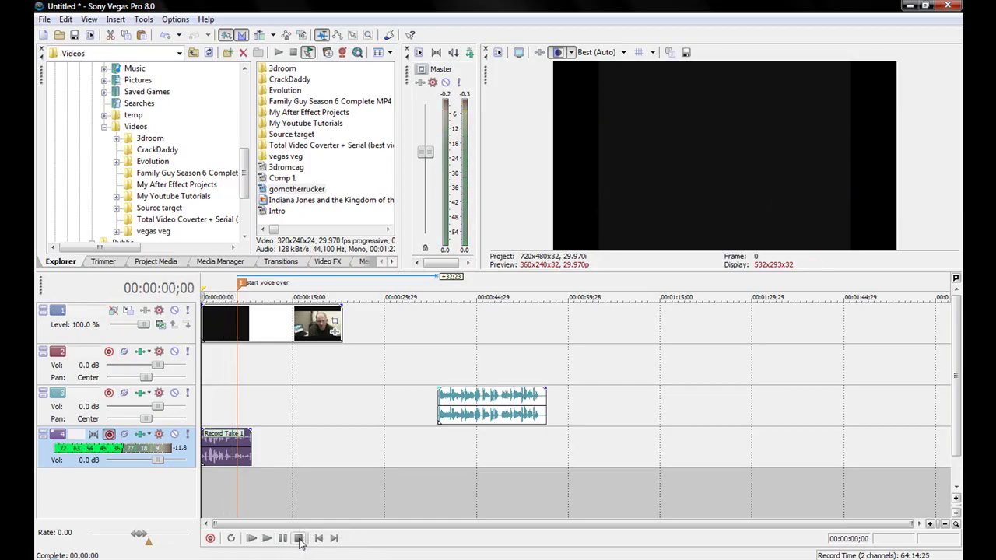
pyautogui.rightClick(221, 460)
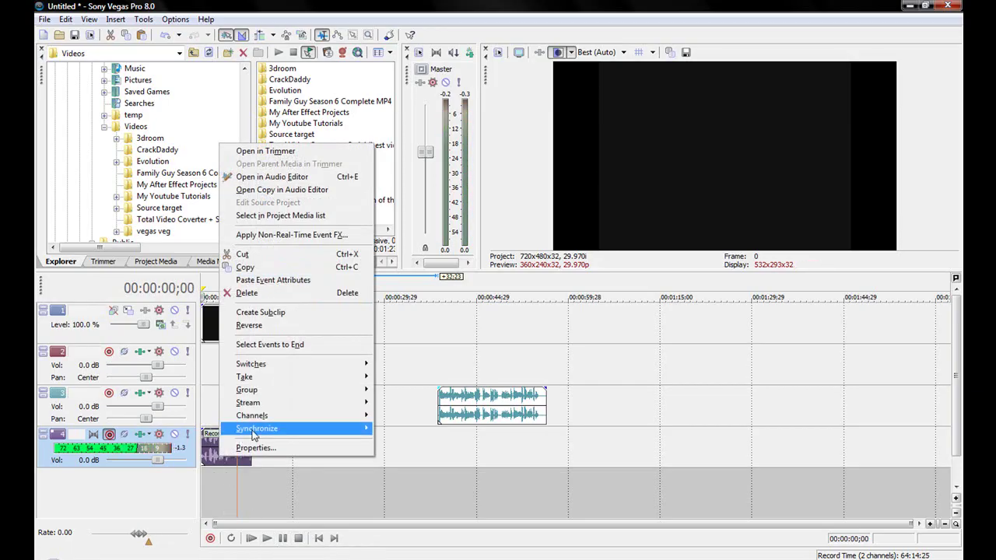
# Delete Record Take 1 and track 4, then drag the voiceover clip back left.
pyautogui.click(299, 291)
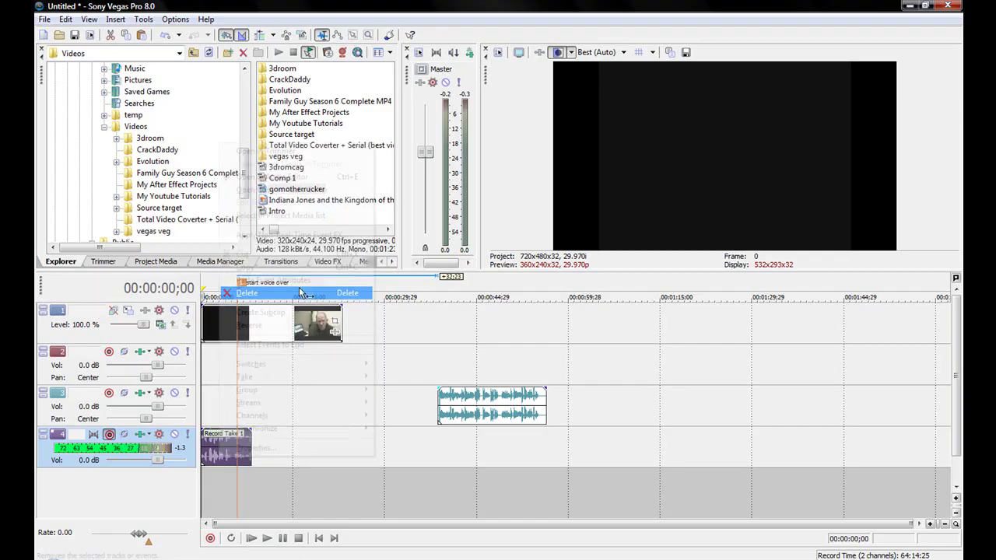
pyautogui.rightClick(51, 464)
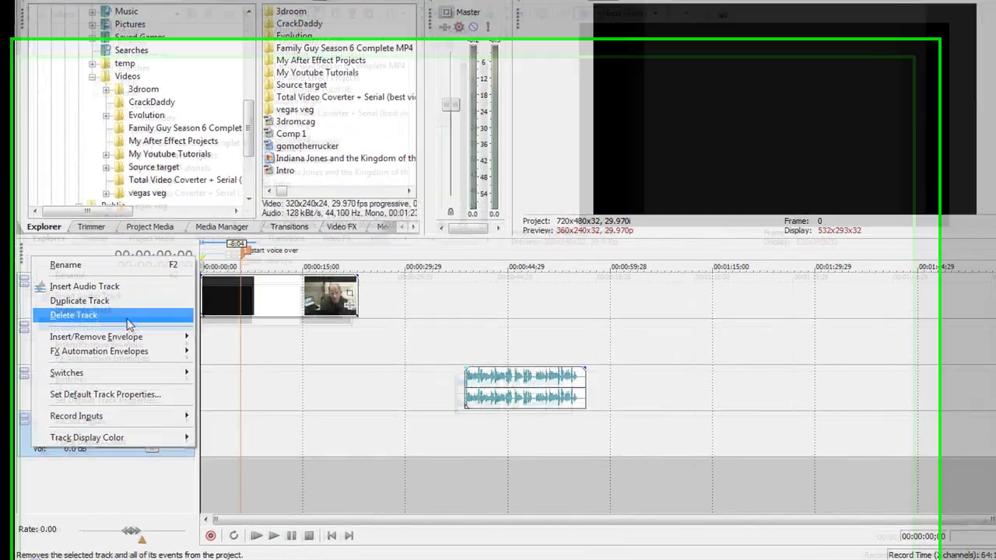
pyautogui.click(74, 337)
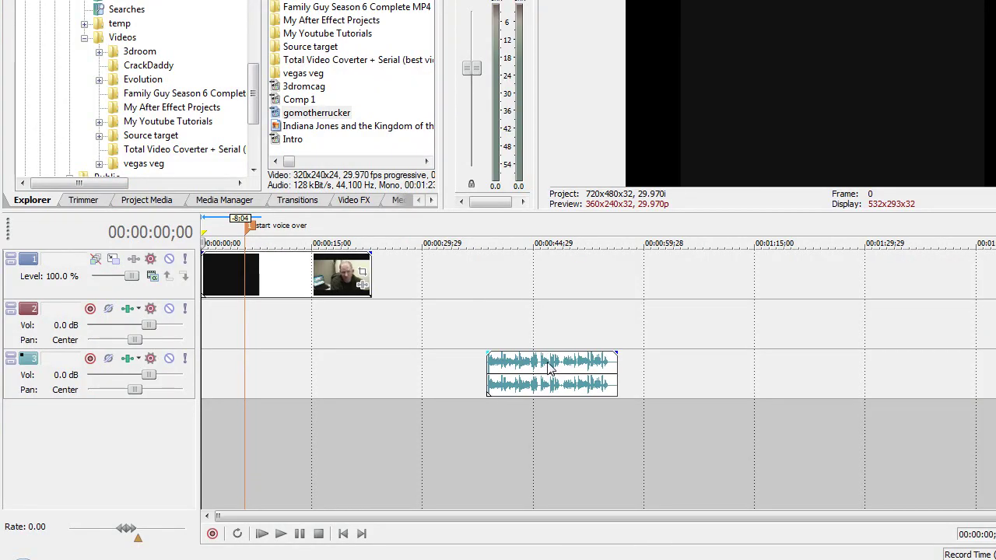
pyautogui.moveTo(549, 369); pyautogui.dragTo(306, 374)
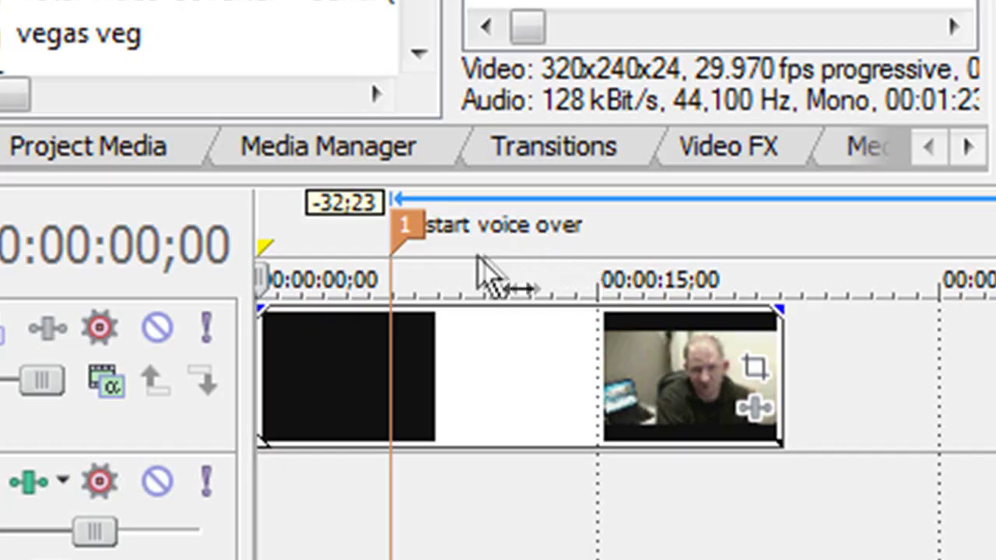
# Snap the voiceover clip's start exactly to the 'start voice over' marker and preview from the start.
pyautogui.click(467, 240)
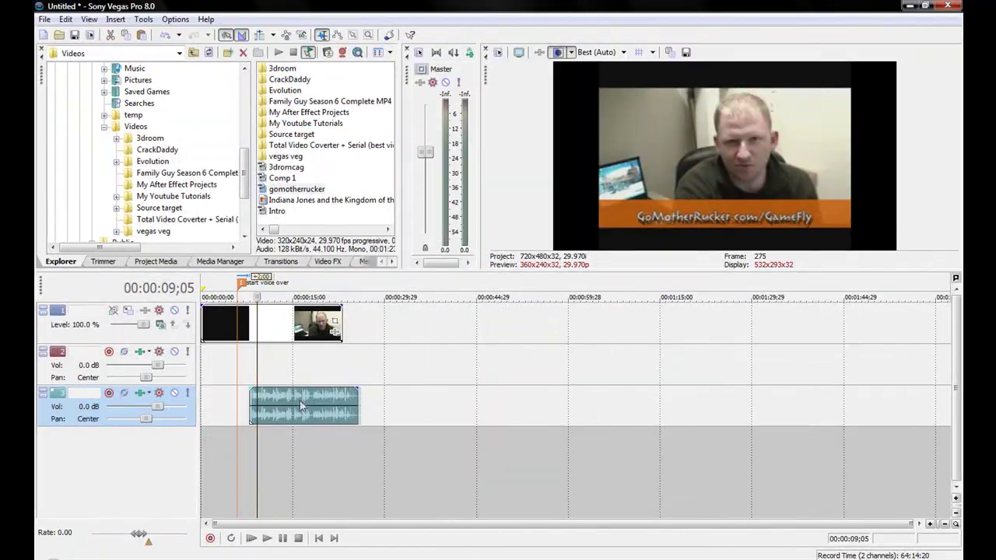
pyautogui.moveTo(301, 405); pyautogui.dragTo(290, 403)
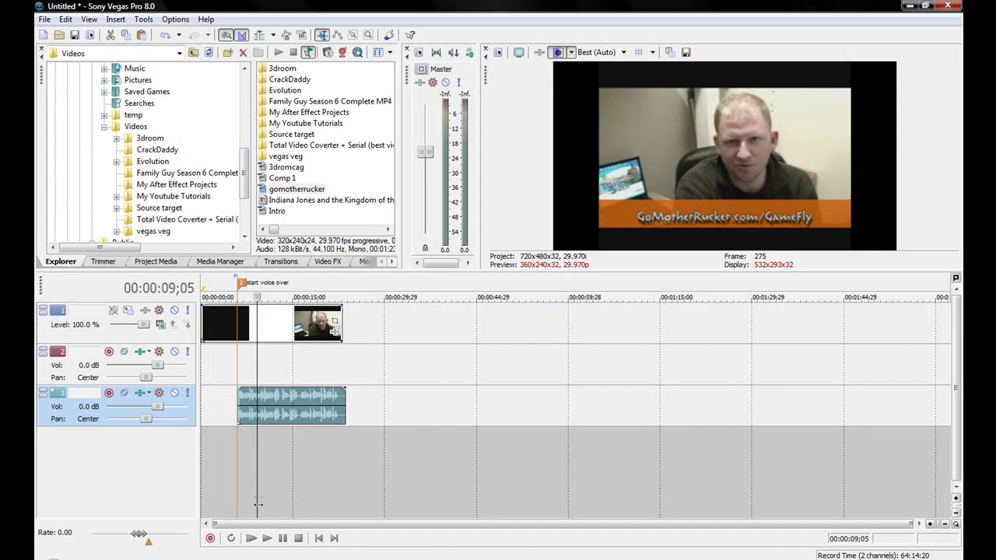
pyautogui.click(250, 539)
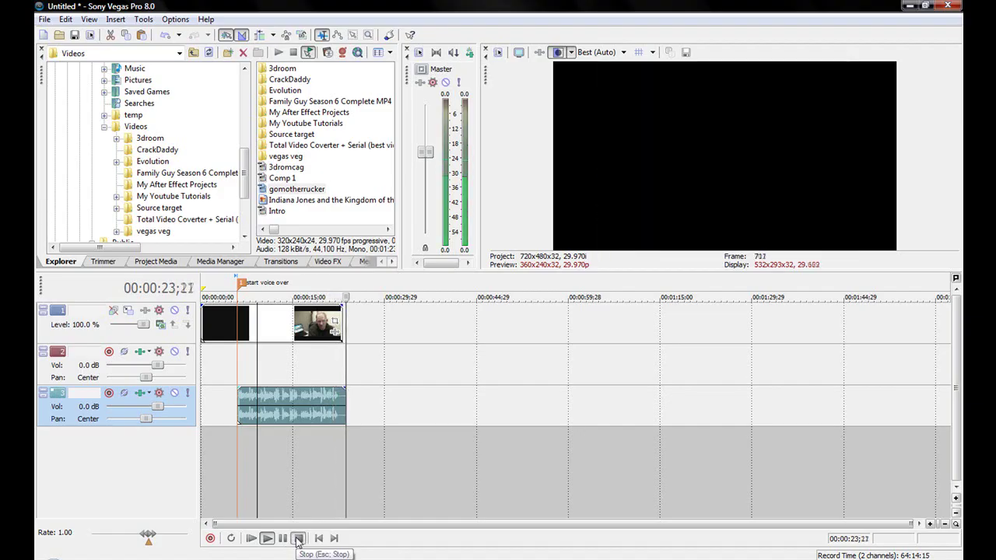
pyautogui.click(298, 538)
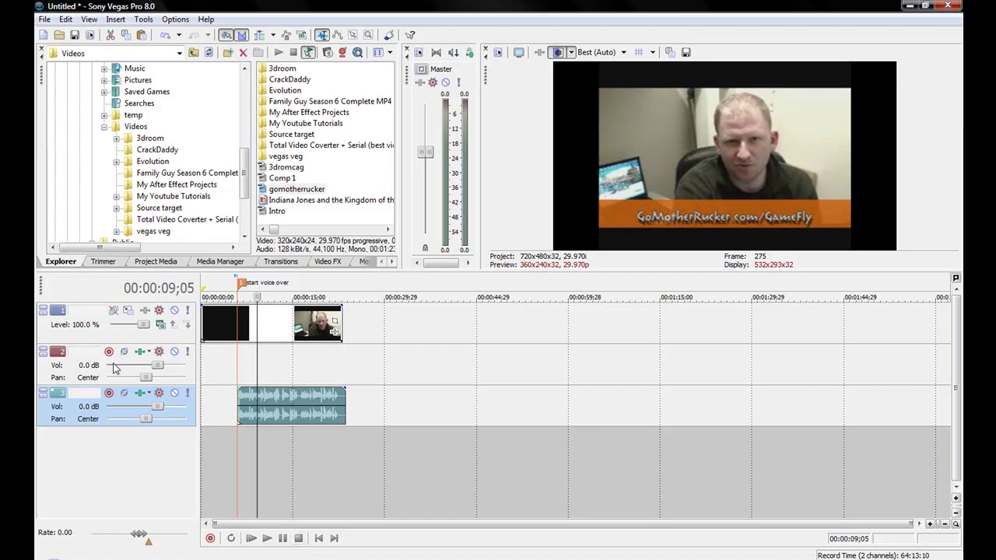
# Delete the empty track 2 from the project.
pyautogui.rightClick(47, 377)
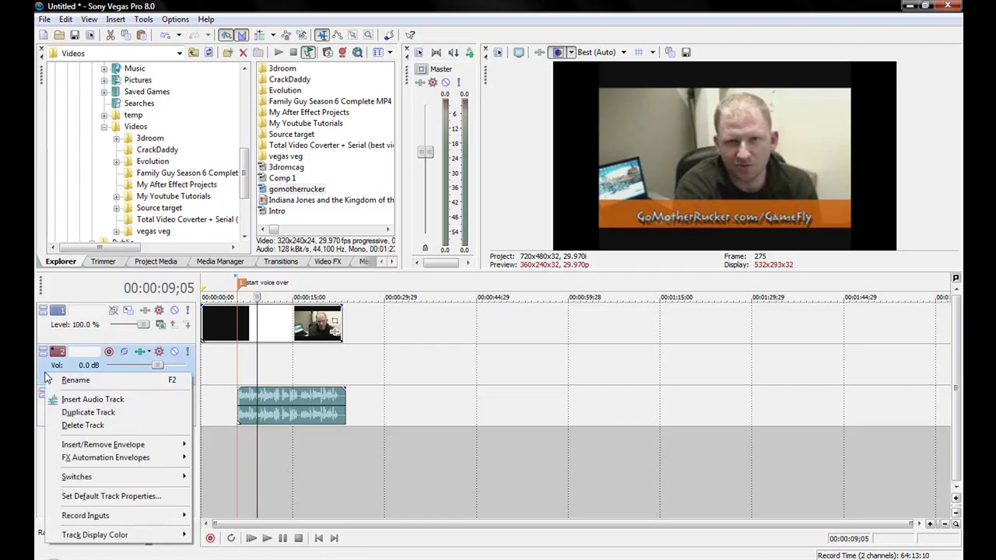
pyautogui.click(83, 425)
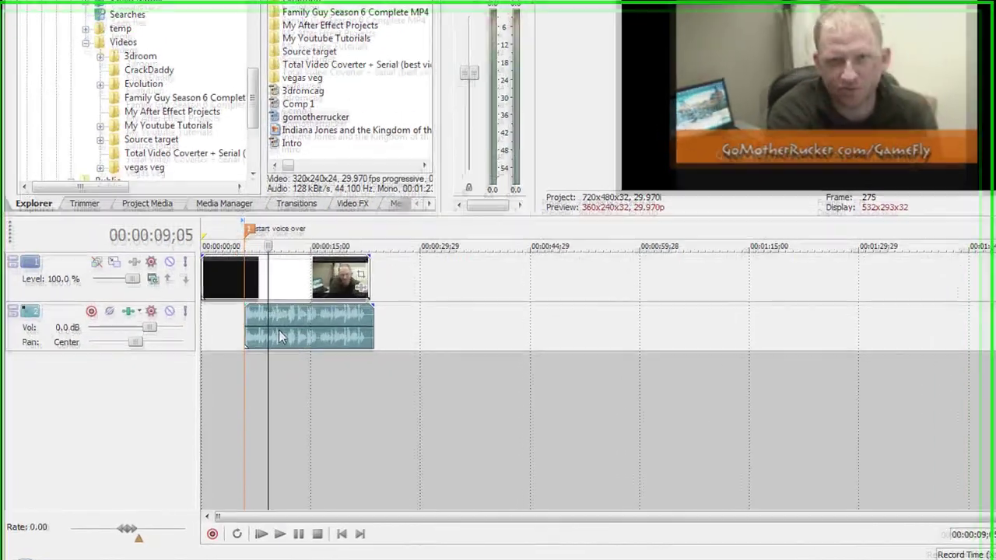
pyautogui.rightClick(268, 364)
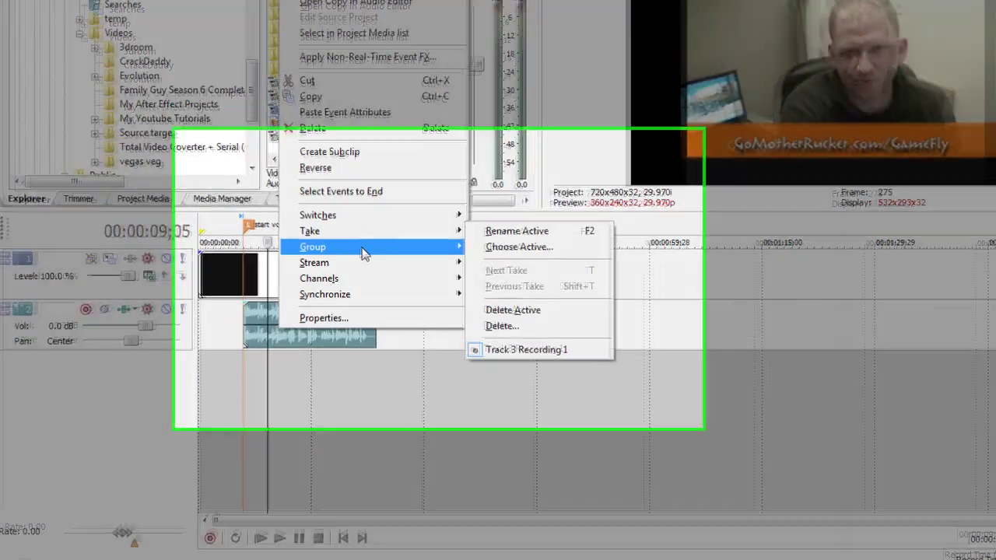
pyautogui.moveTo(361, 248)
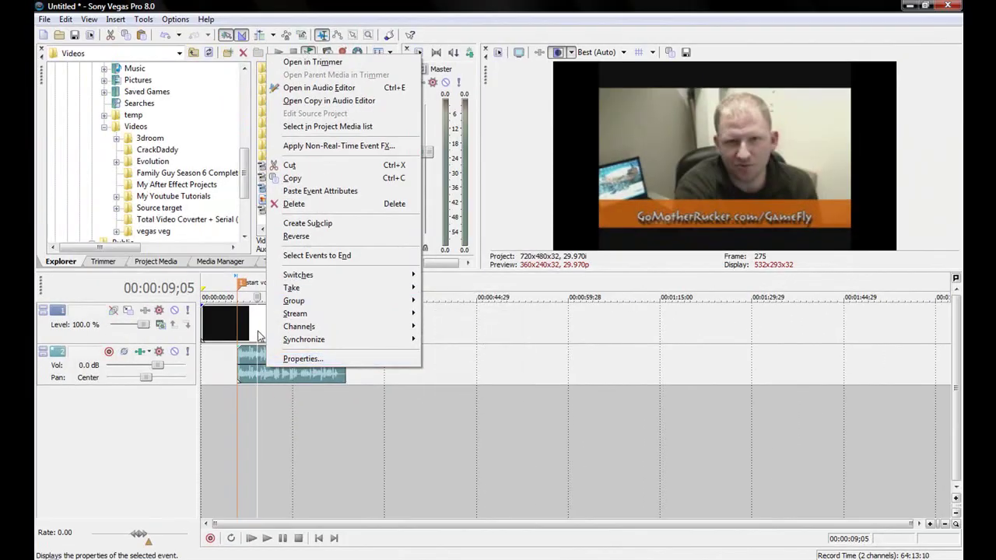
# Group the video and voiceover clips together with Group > Create New.
pyautogui.click(258, 333)
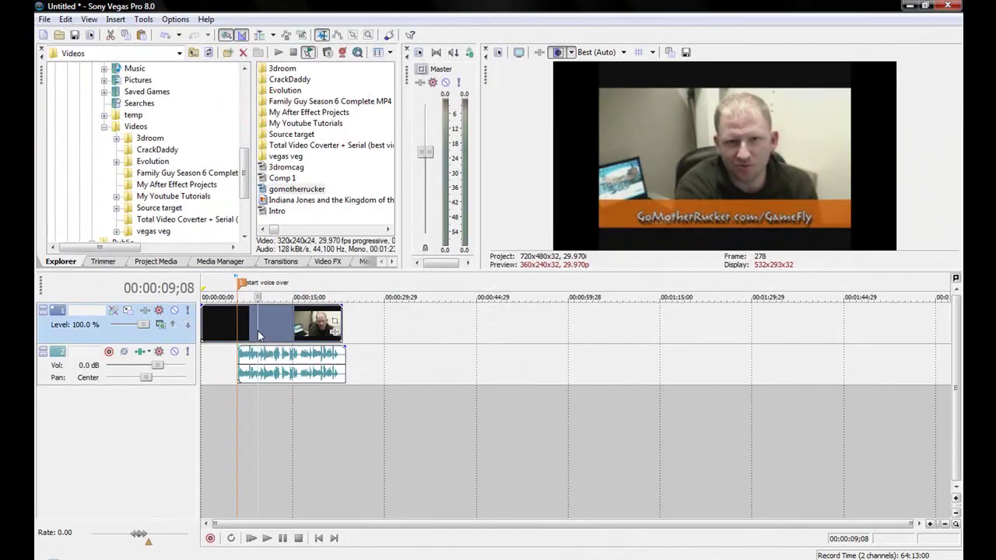
pyautogui.rightClick(274, 369)
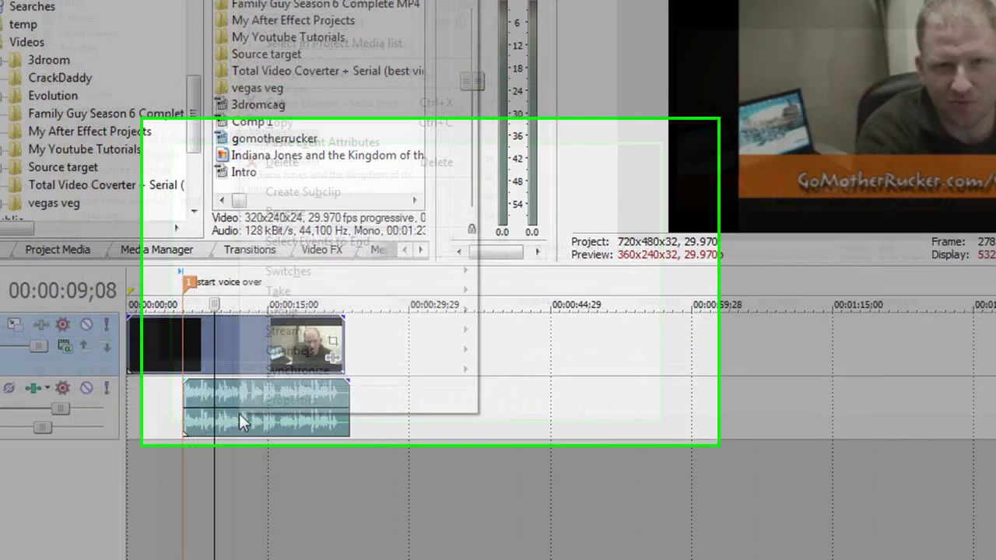
pyautogui.moveTo(342, 313)
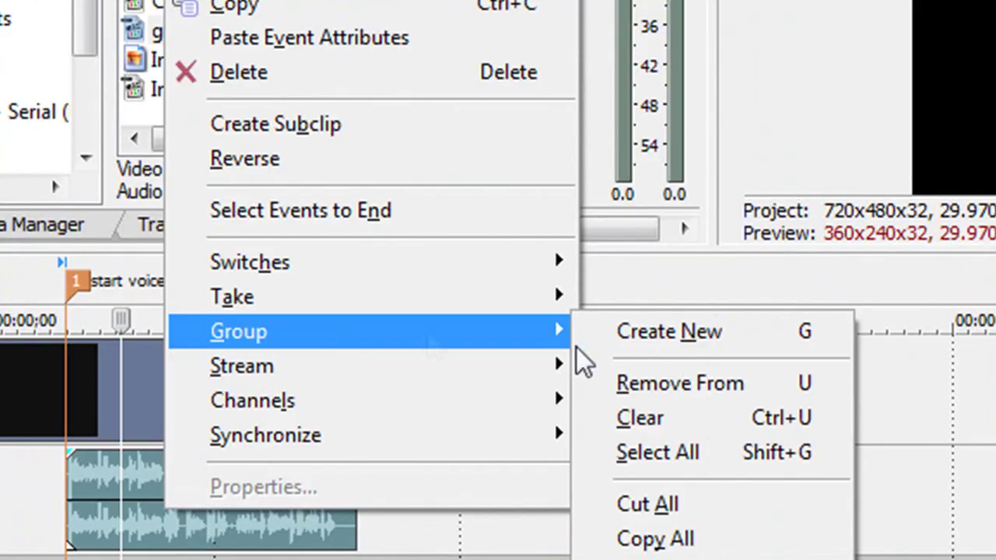
pyautogui.click(671, 330)
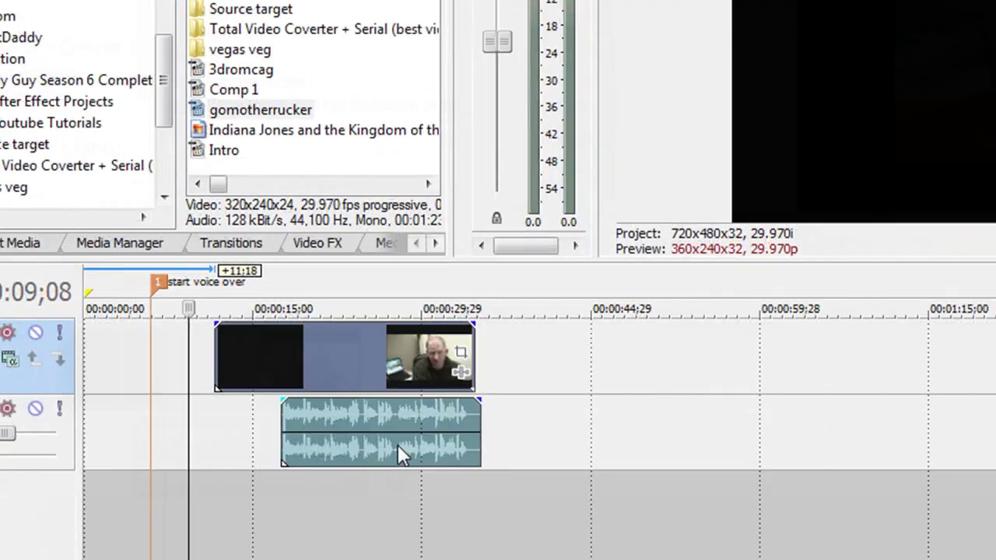